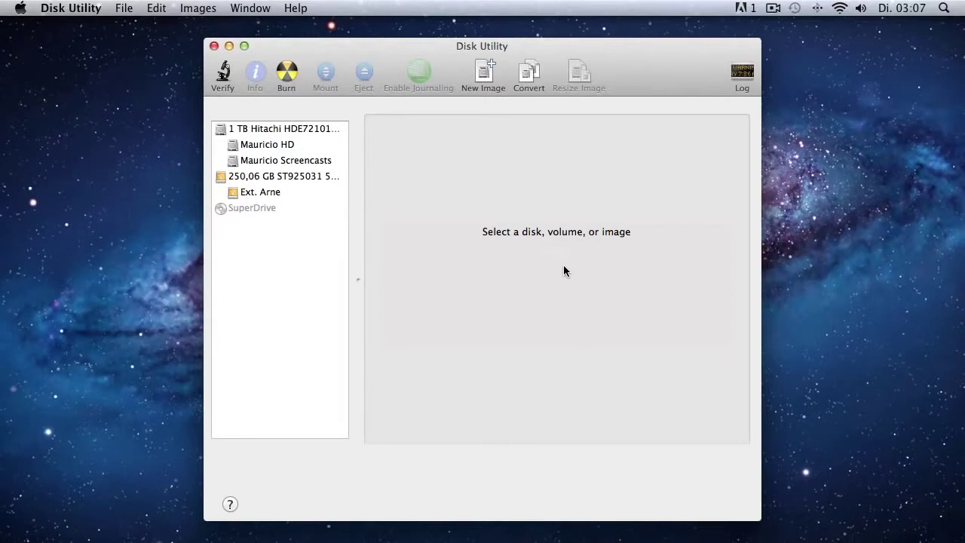
Erase the volume on the external 250,06 GB drive, giving it the new name iMac Backup
left_click(279, 194)
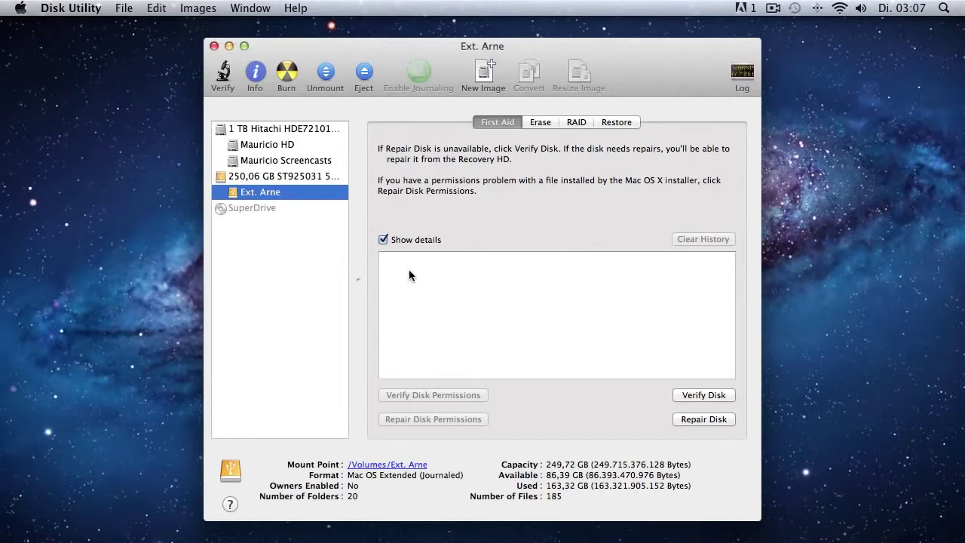
left_click(541, 123)
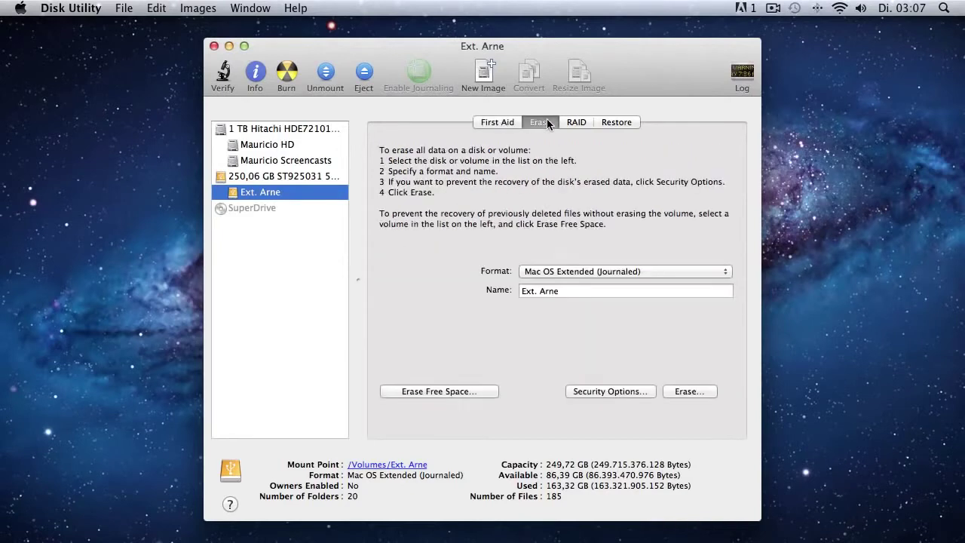
left_click(571, 293)
left_click_drag(571, 292, 511, 290)
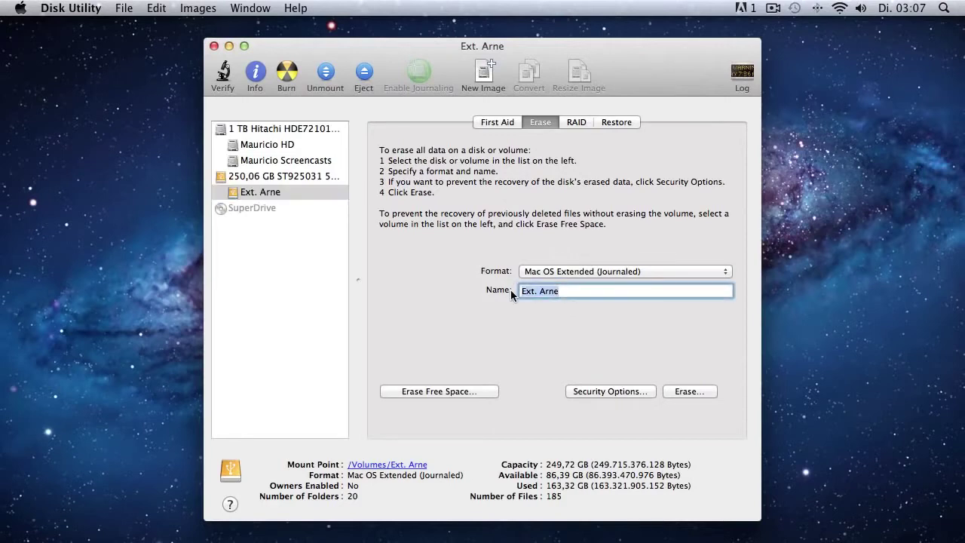
type("iMac ba")
key("BackSpace")
key("BackSpace")
type("Backup")
left_click(686, 392)
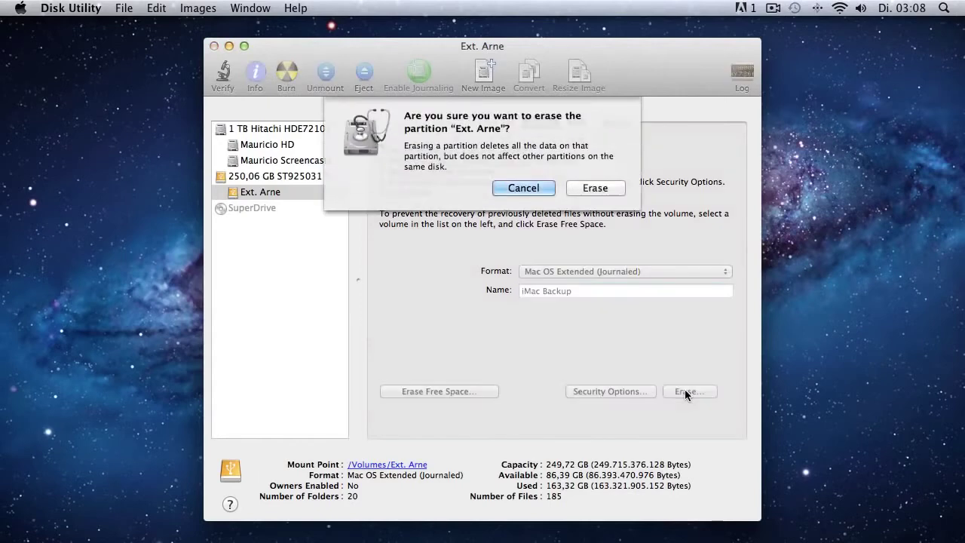
left_click(595, 188)
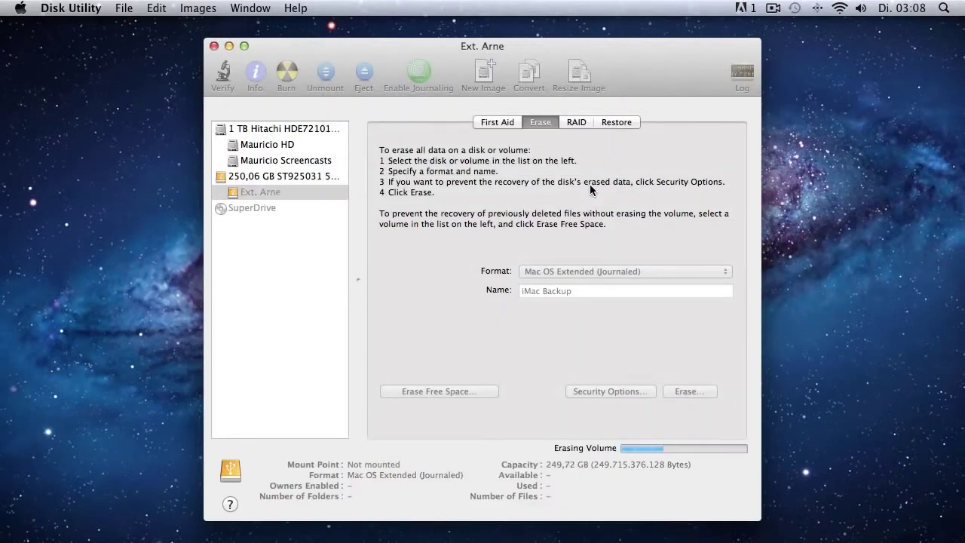
left_click(775, 9)
left_click(791, 55)
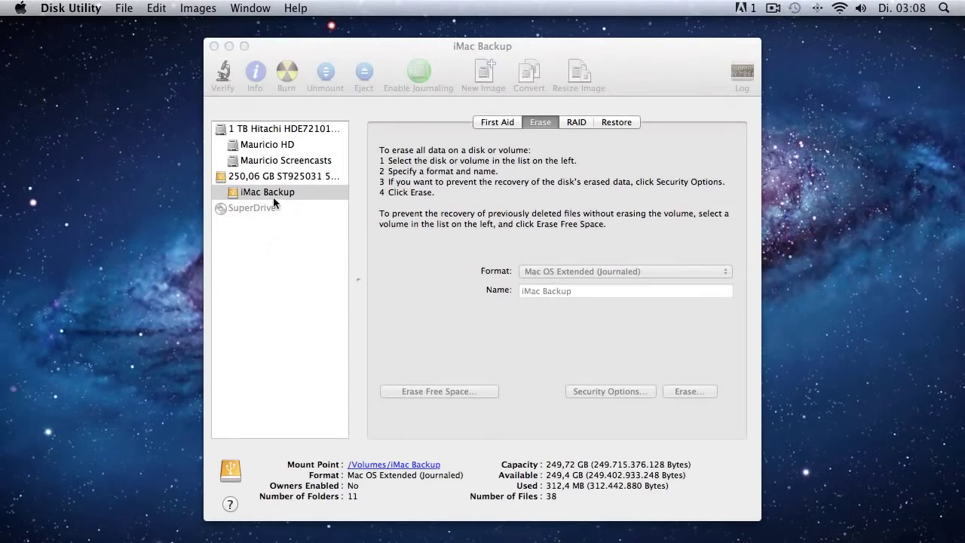
Close Disk Utility and, in System Preferences, choose iMac Backup as the Time Machine backup disk without encryption
left_click(214, 47)
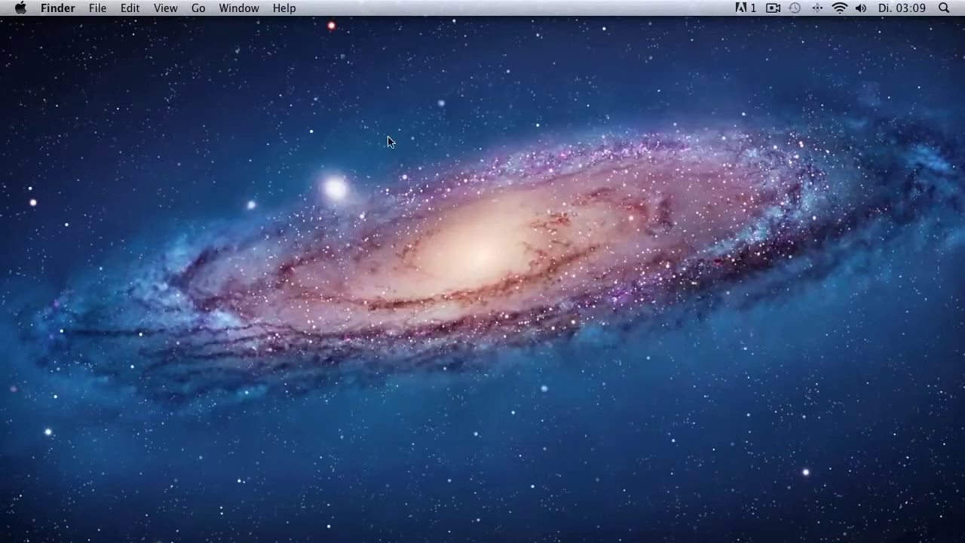
mouse_move(333, 537)
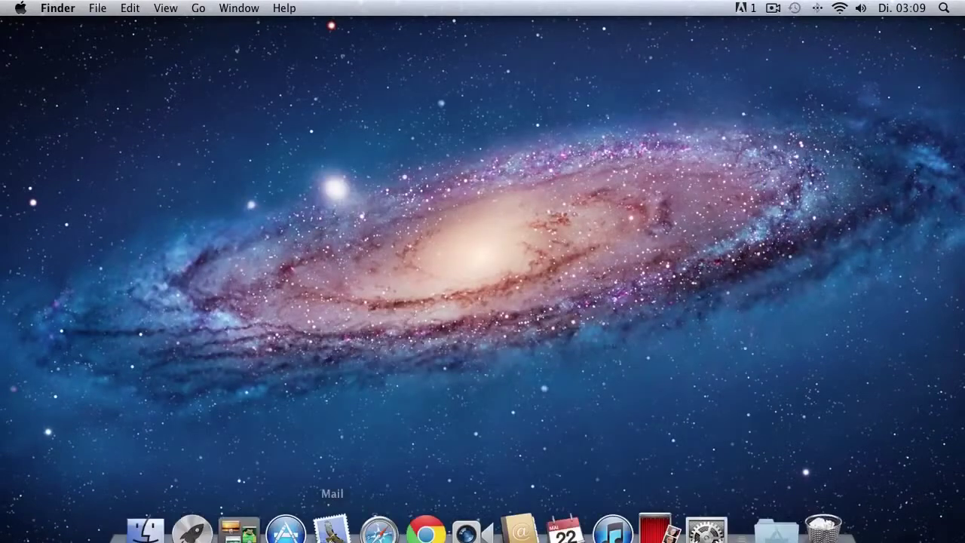
left_click(707, 506)
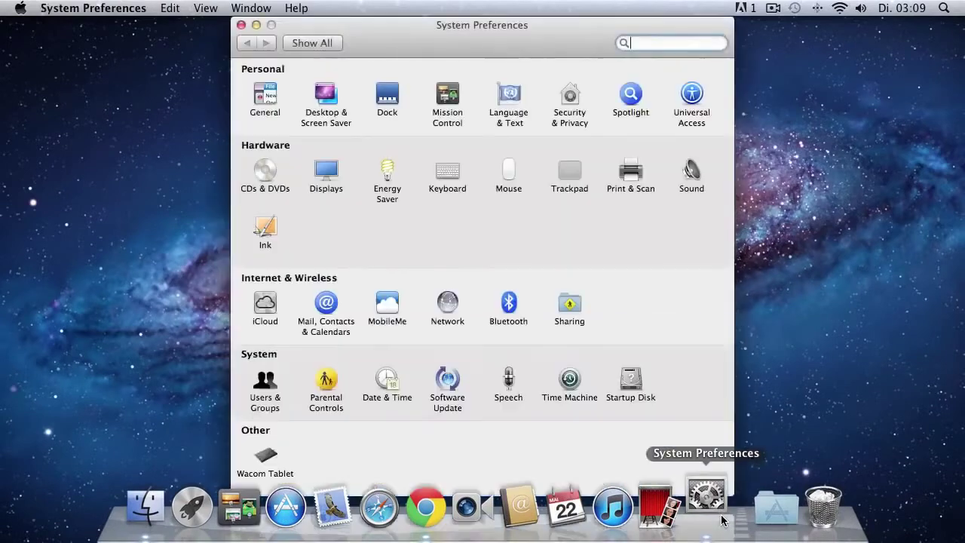
left_click(570, 380)
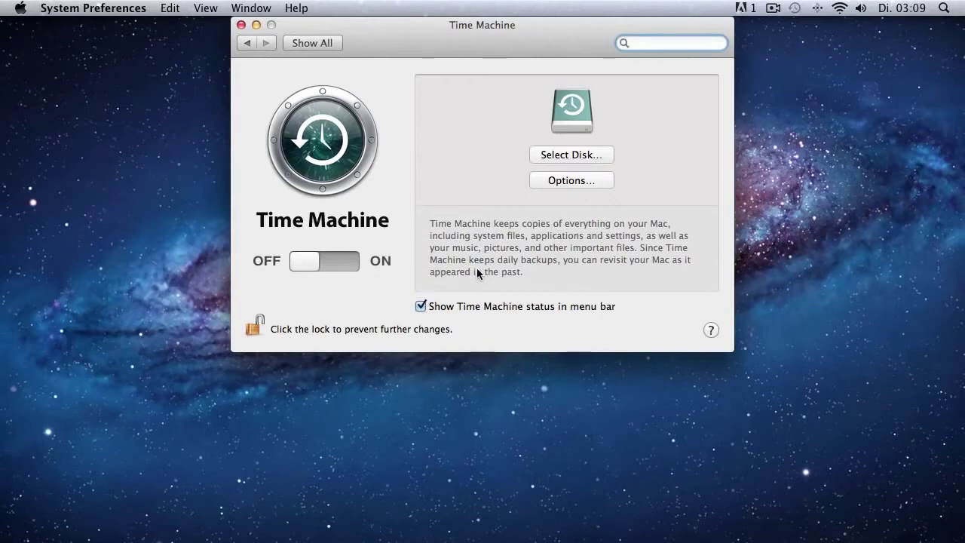
left_click(580, 156)
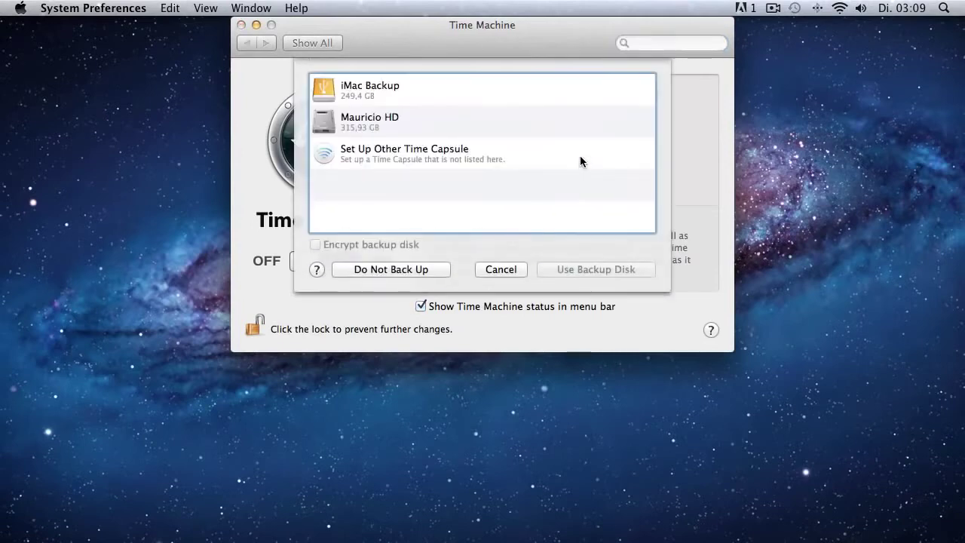
left_click(355, 88)
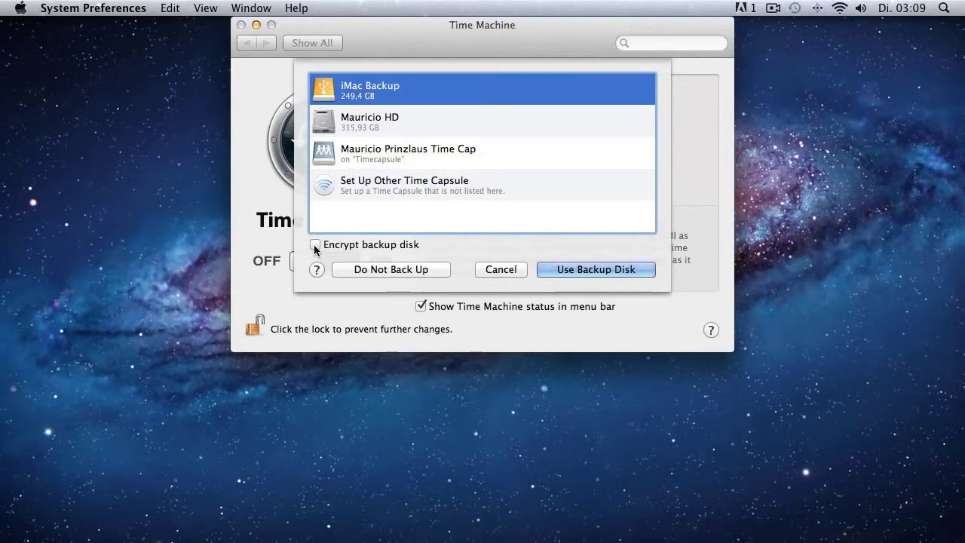
left_click(578, 268)
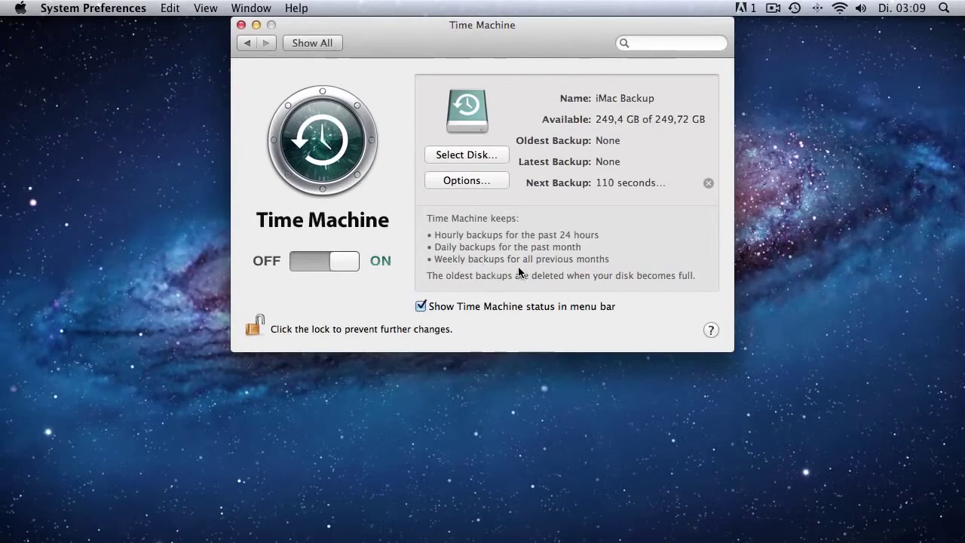
Exclude the Mac's internal HD startup volume from Time Machine backups and save the options
left_click(467, 181)
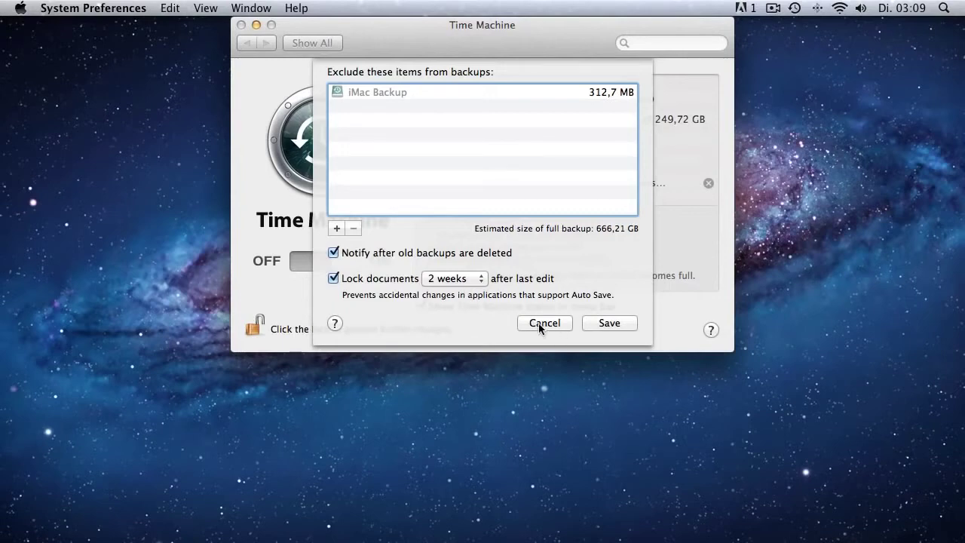
left_click(337, 229)
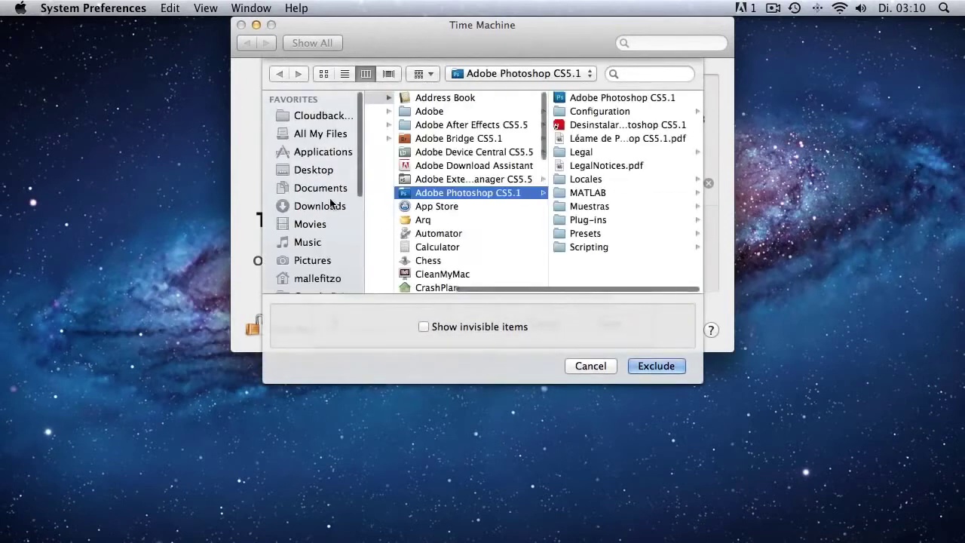
scroll(328, 207, "down", 5)
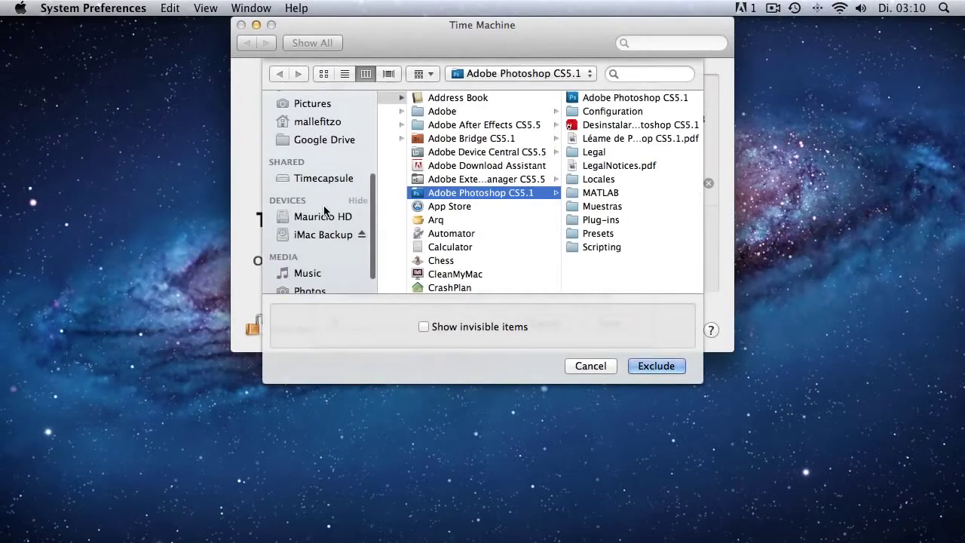
left_click(318, 217)
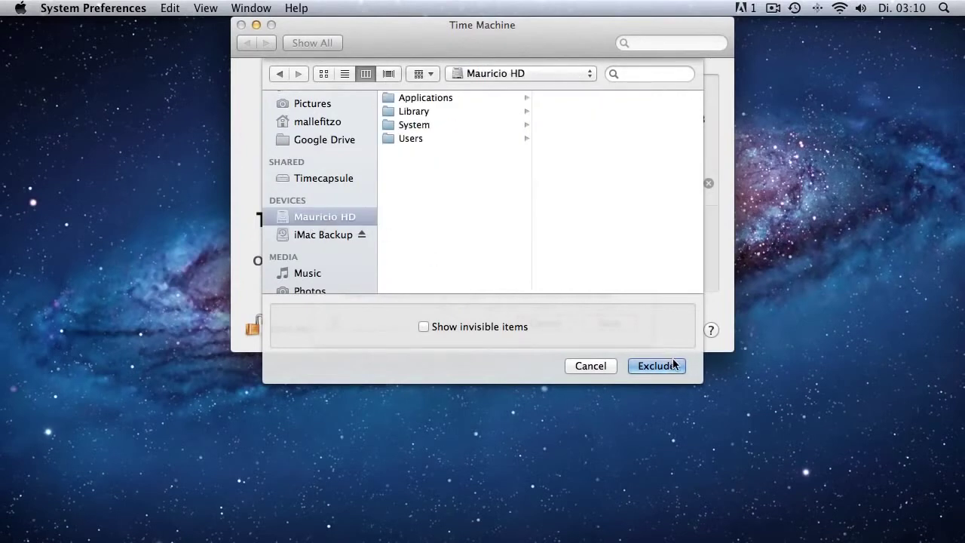
scroll(308, 203, "down", 2)
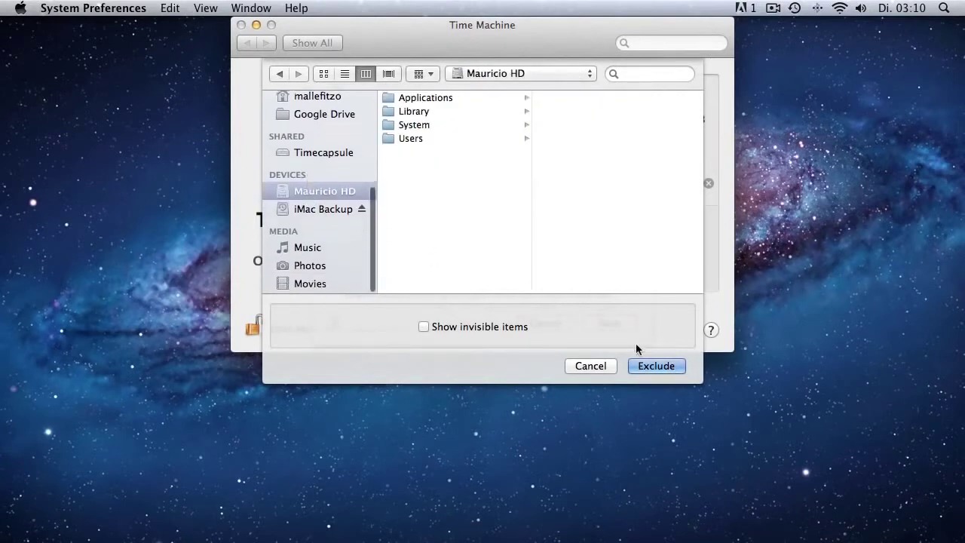
left_click(655, 367)
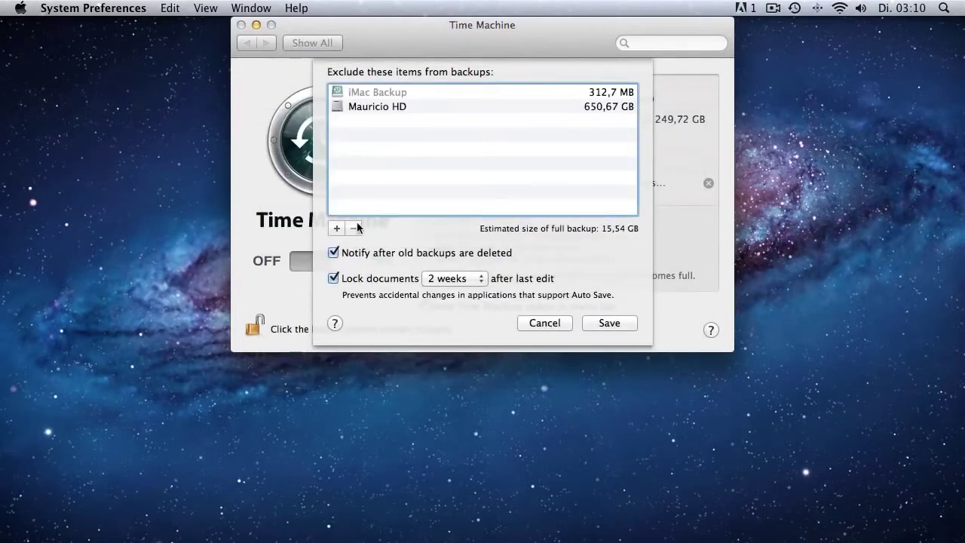
left_click(609, 323)
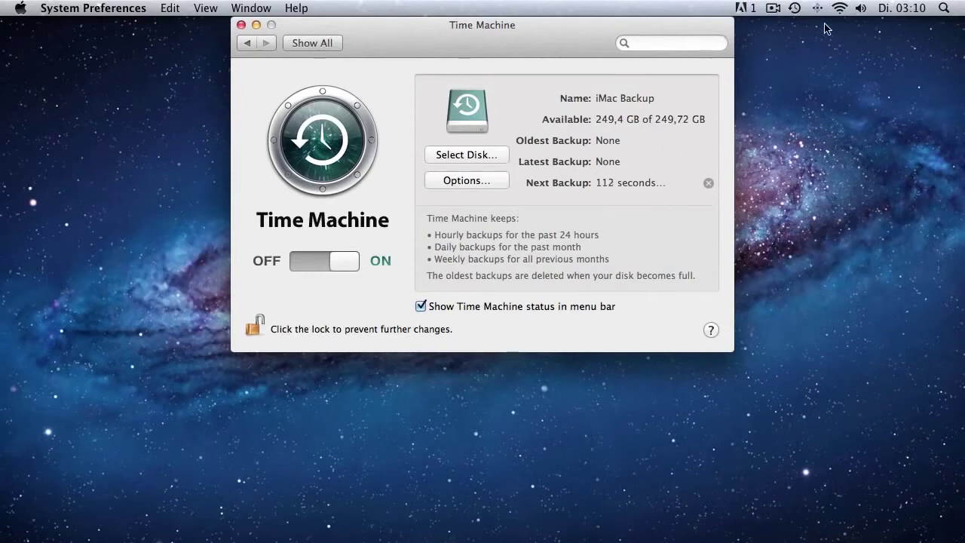
Start a Time Machine backup immediately instead of waiting for the scheduled one
left_click(795, 9)
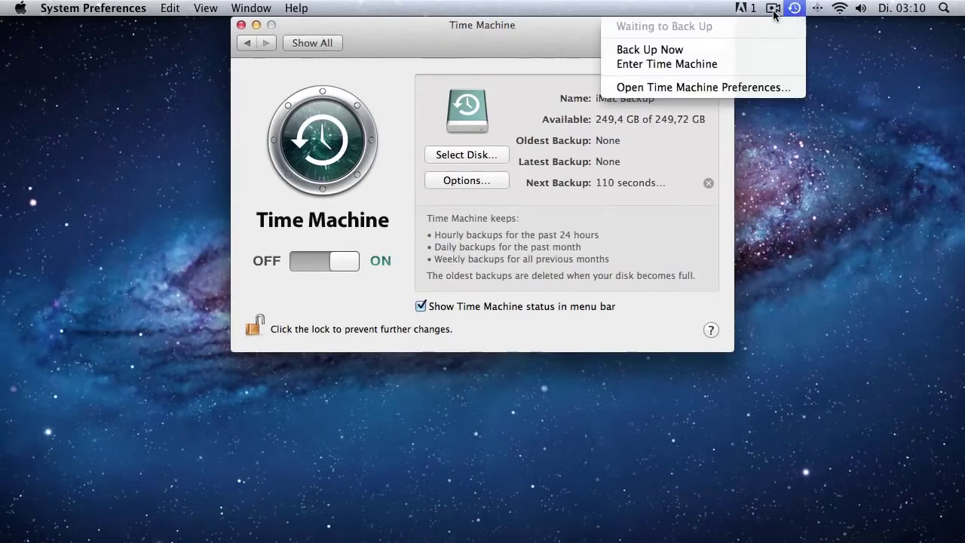
left_click(778, 21)
left_click(796, 11)
left_click(761, 42)
left_click(795, 8)
left_click(658, 49)
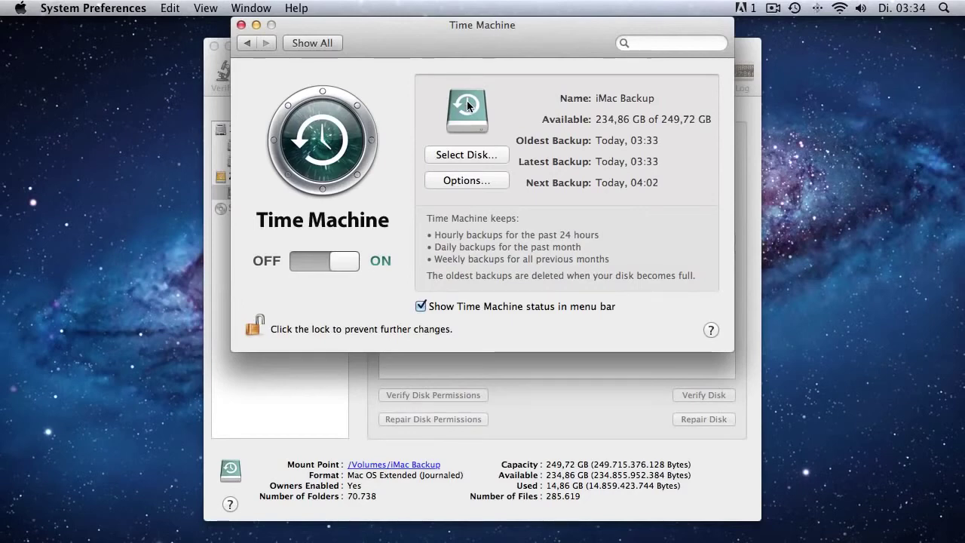
mouse_move(257, 539)
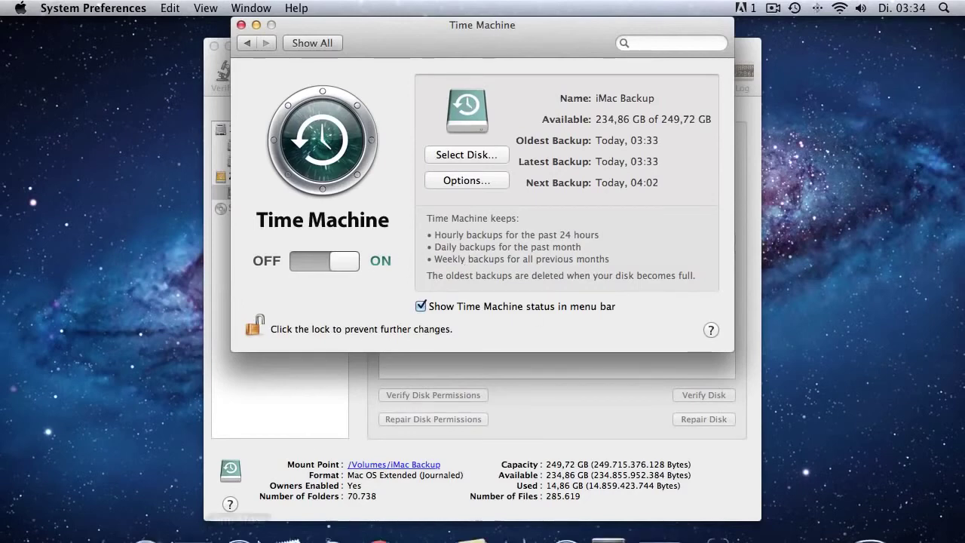
left_click(97, 511)
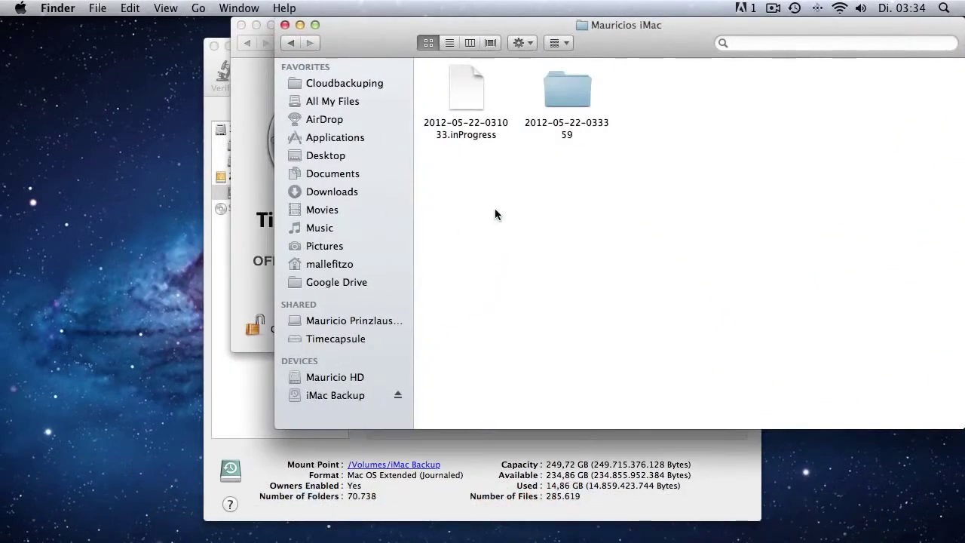
double_click(559, 75)
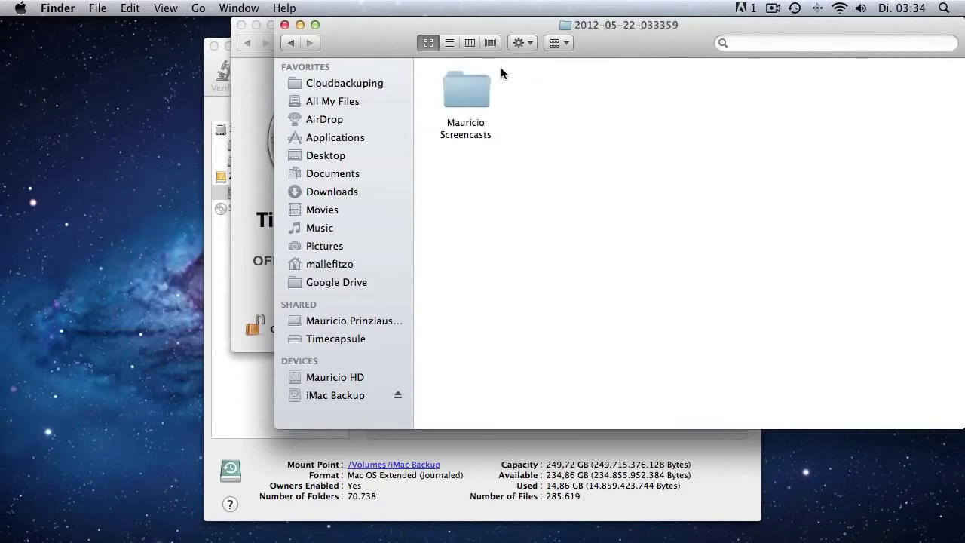
double_click(465, 83)
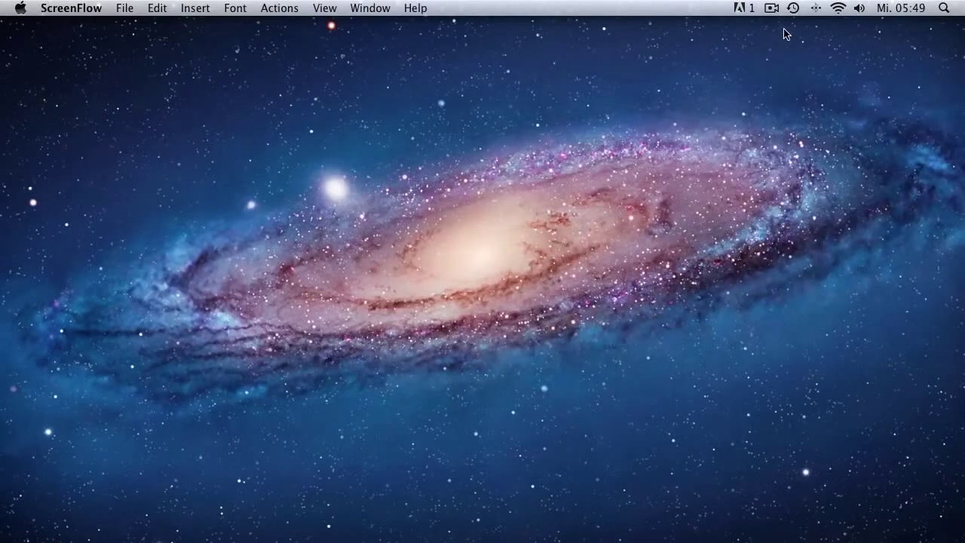
Enter Time Machine and browse the Documents folder in yesterday's 03:33 backup
left_click(794, 8)
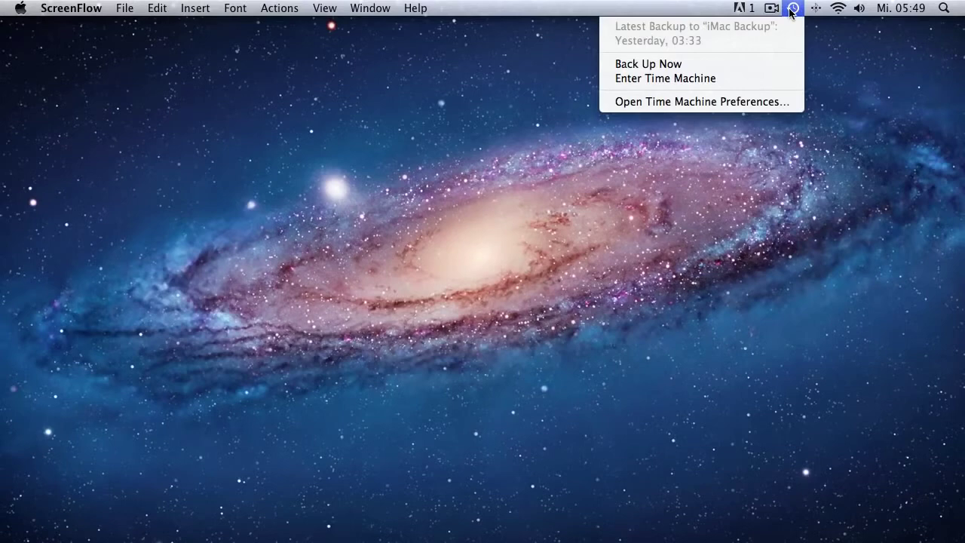
left_click(637, 79)
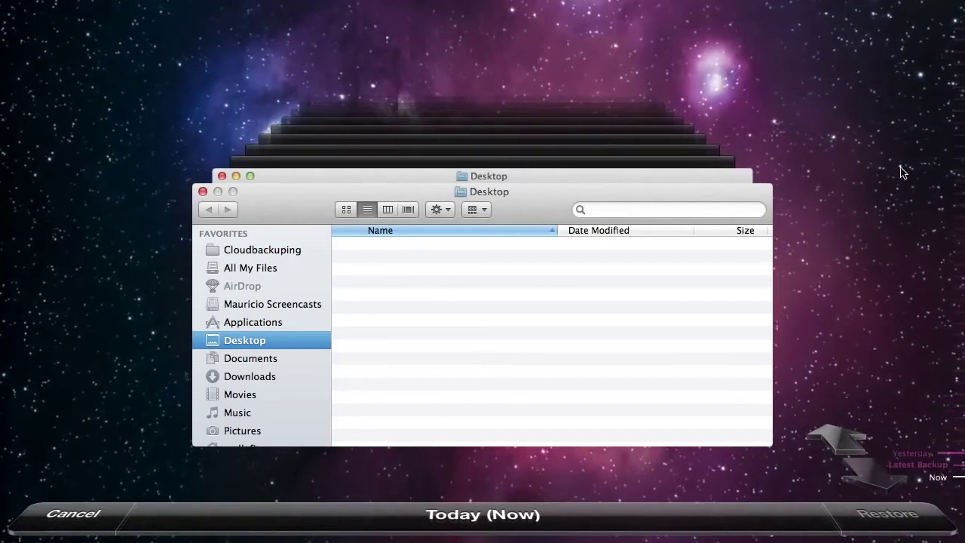
left_click(948, 473)
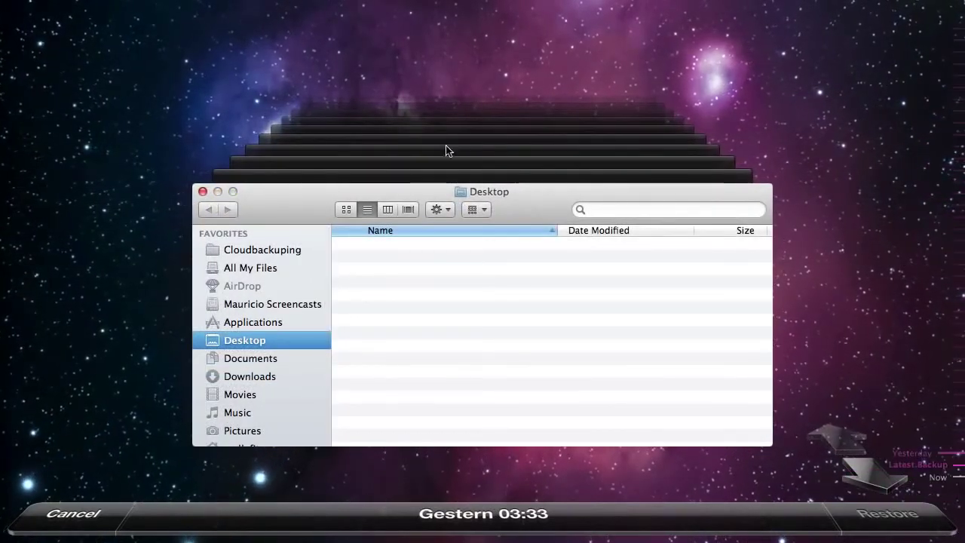
scroll(376, 271, "right", 1)
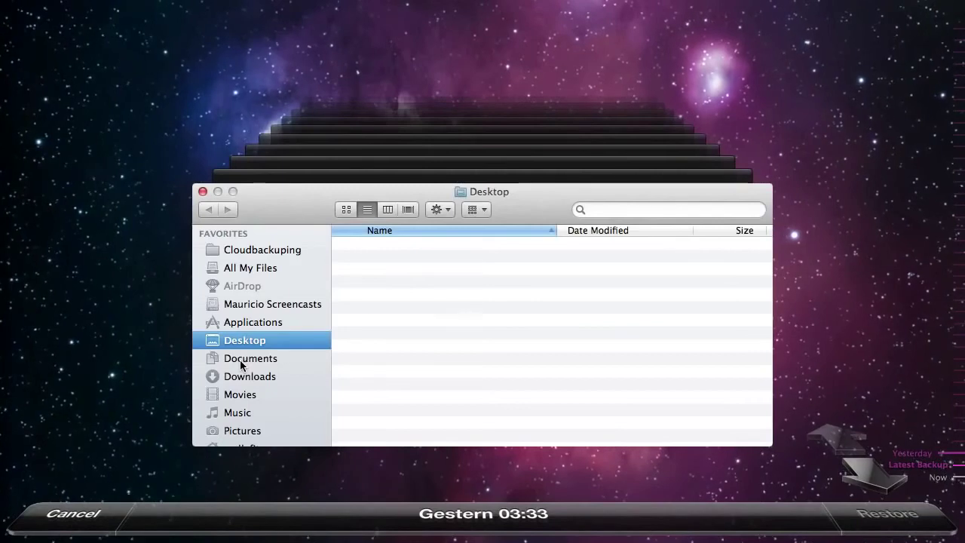
left_click(251, 358)
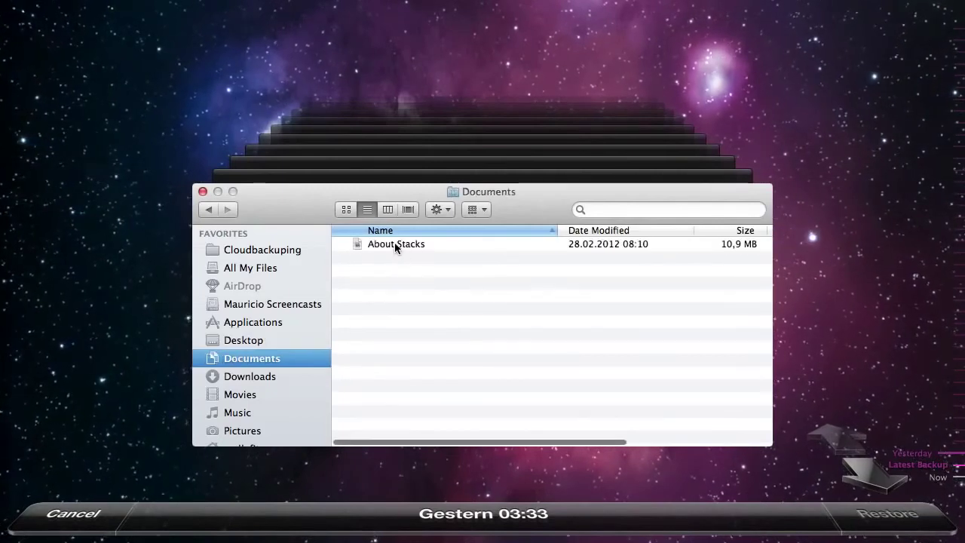
View the restore options for the About Stacks file, then exit Time Machine without restoring and close the Finder window
left_click(399, 245)
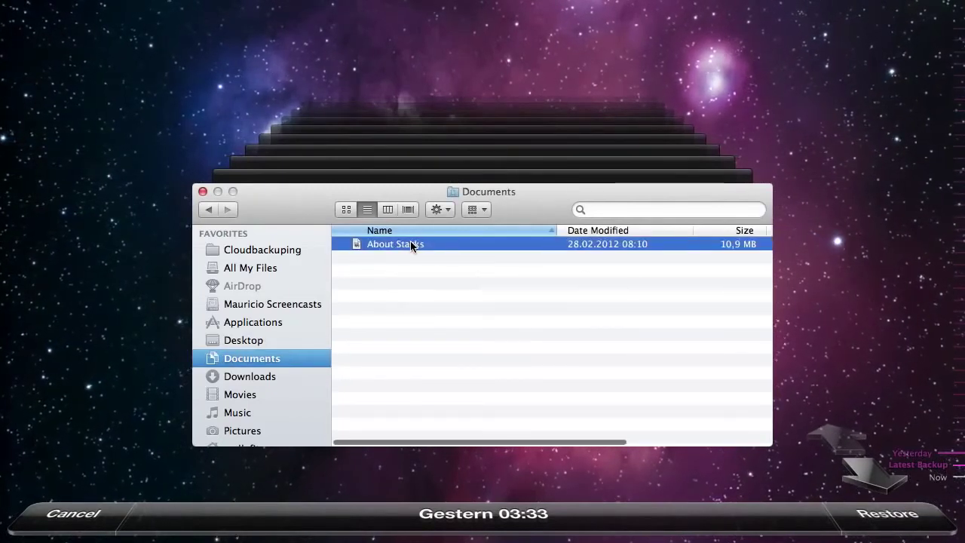
right_click(411, 244)
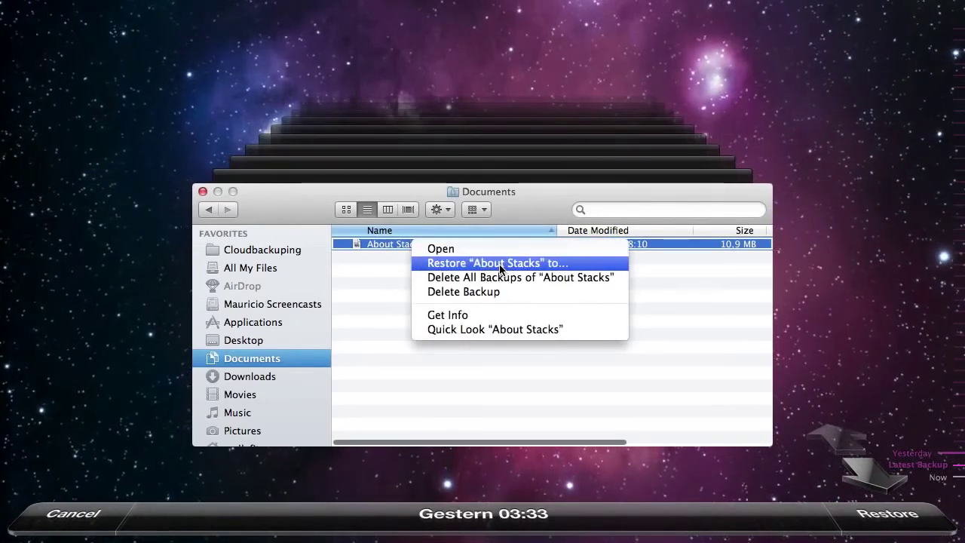
left_click(356, 284)
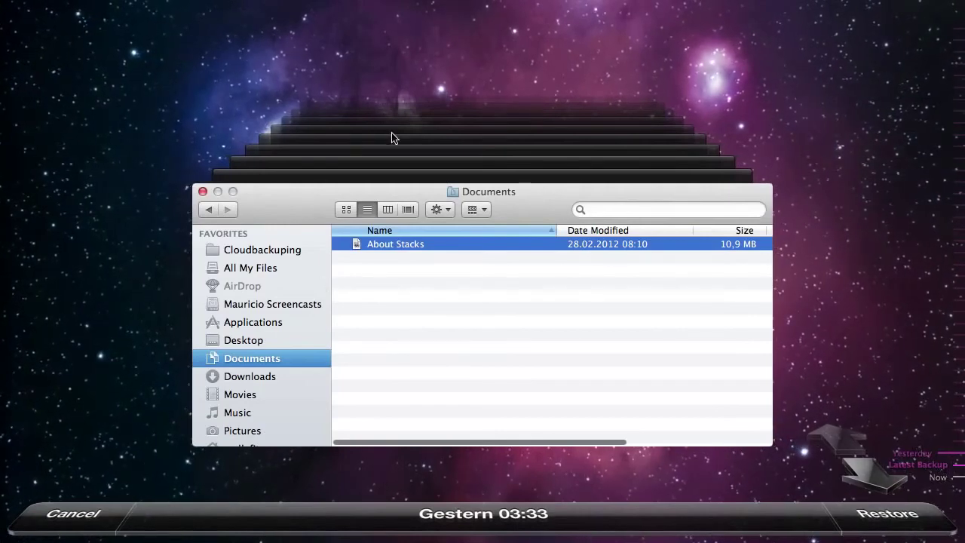
left_click(62, 525)
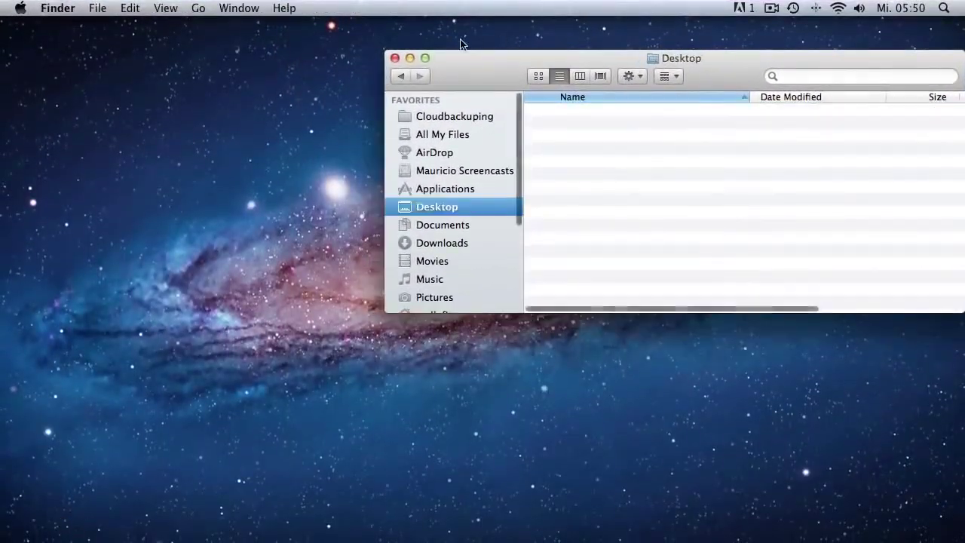
left_click(394, 58)
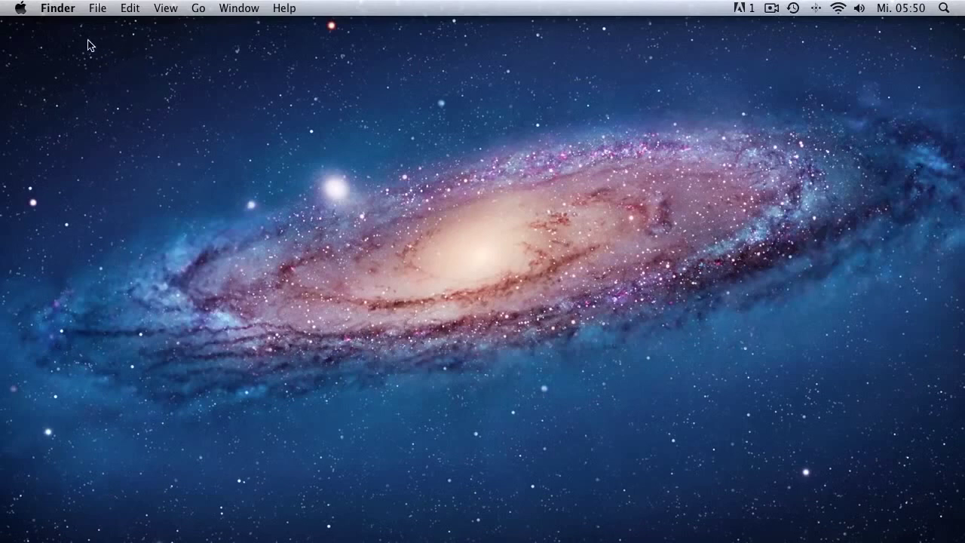
left_click(770, 8)
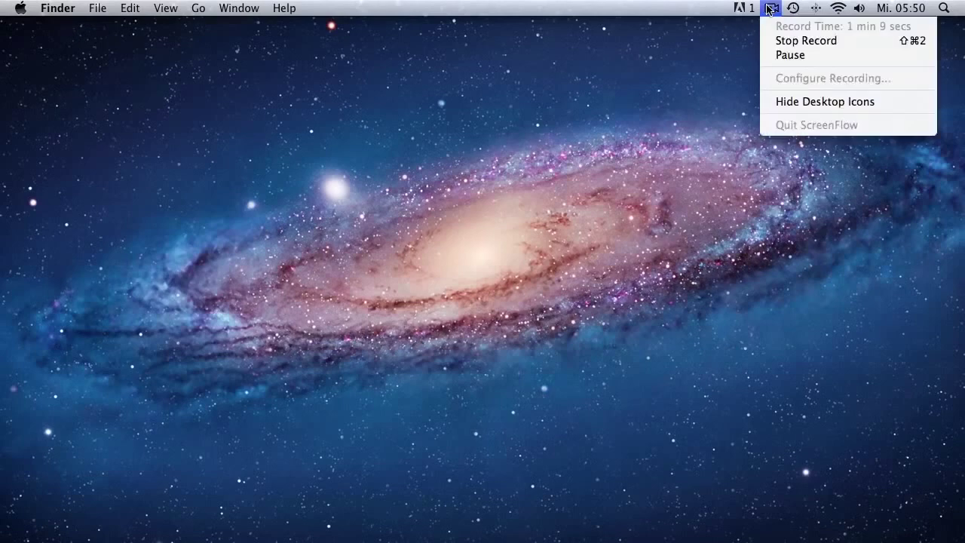